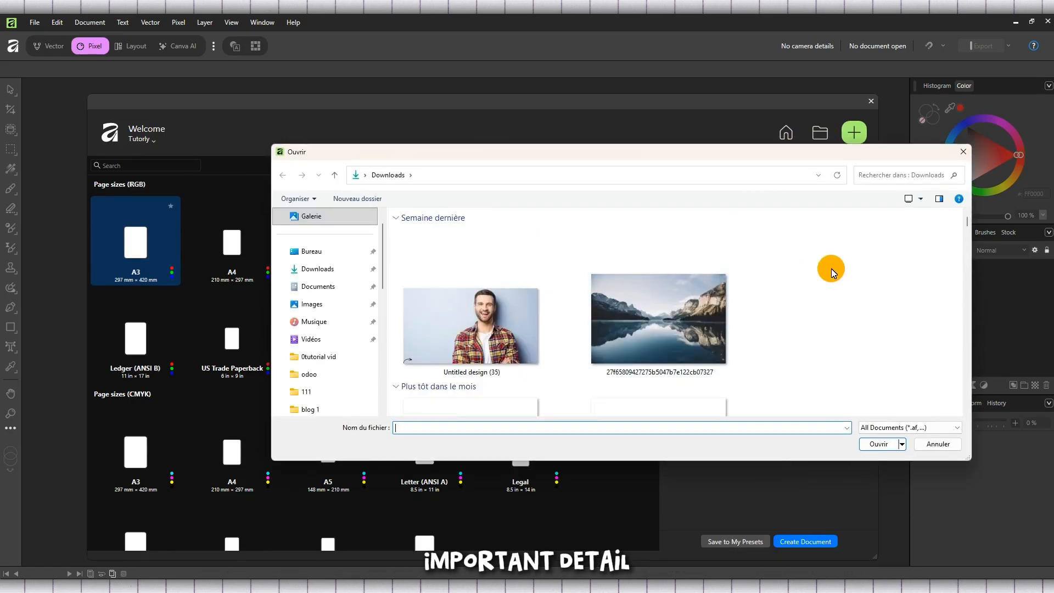
Open the kitchen photo of the two tomatoes and move the floating tool palette off the image
{"action": "scroll", "coordinate": [832, 268], "scroll_direction": "down", "scroll_amount": 5}
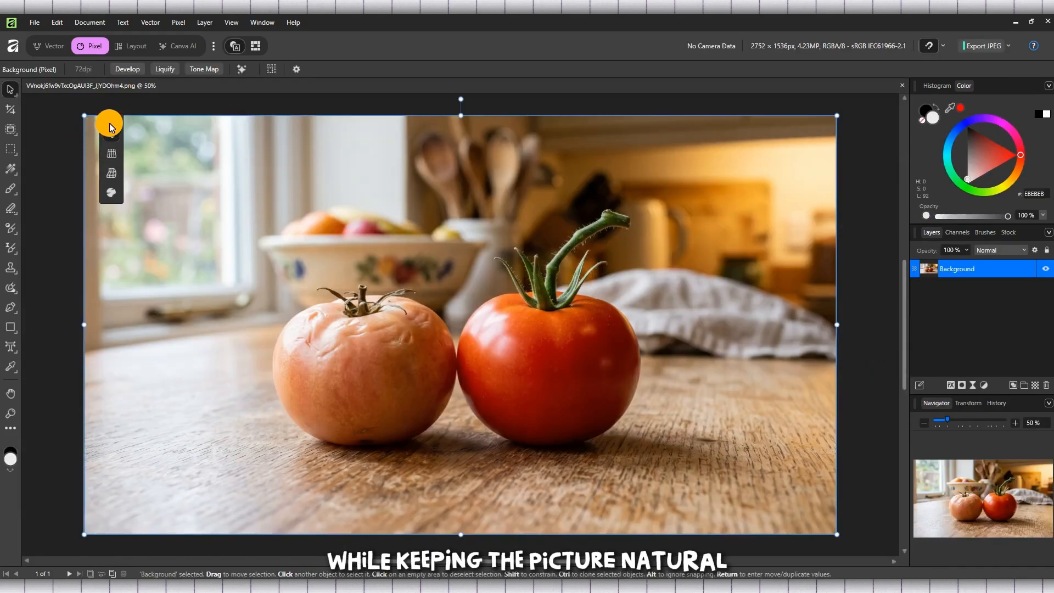
{"action": "left_click_drag", "start_coordinate": [107, 128], "coordinate": [33, 111]}
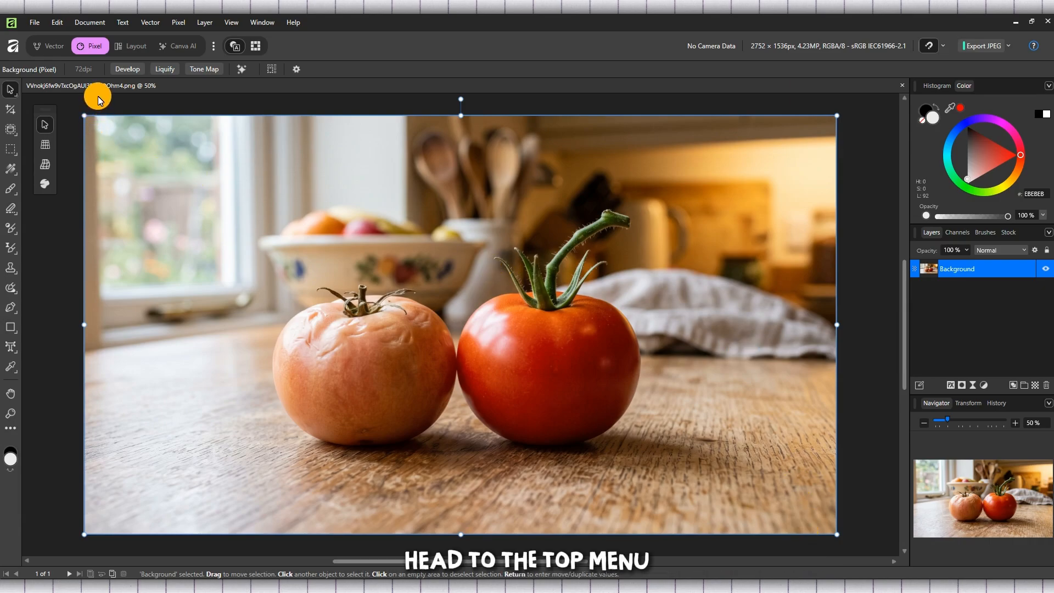
{"action": "left_click", "coordinate": [179, 23]}
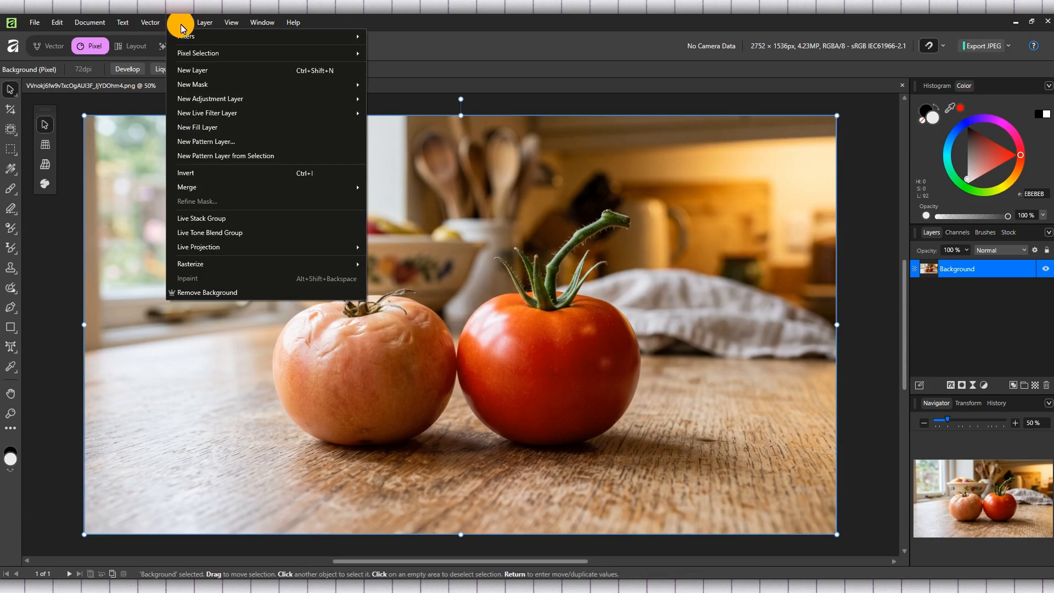
{"action": "mouse_move", "coordinate": [222, 115]}
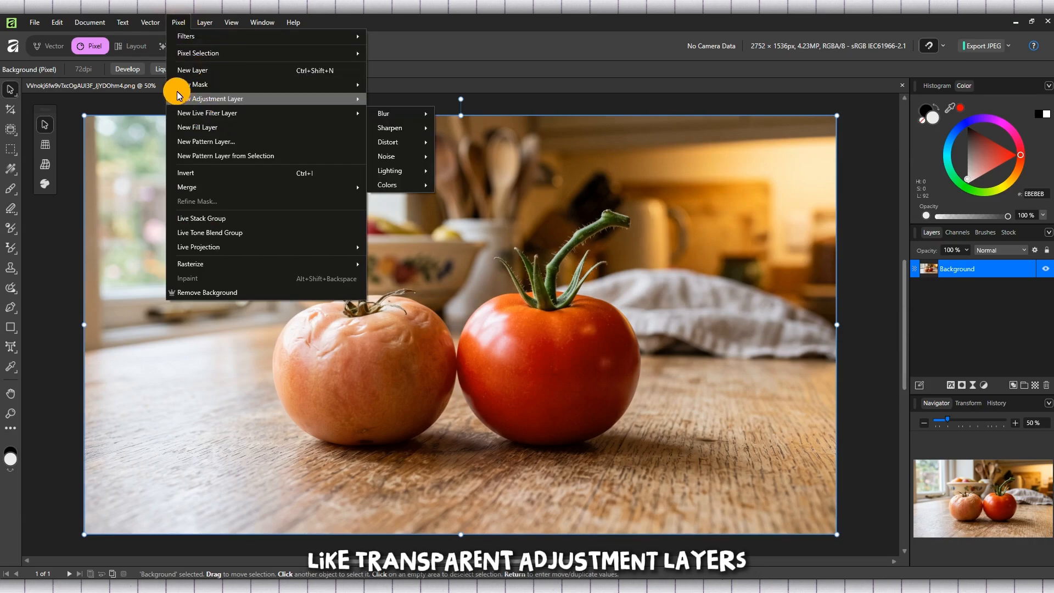
{"action": "mouse_move", "coordinate": [261, 113]}
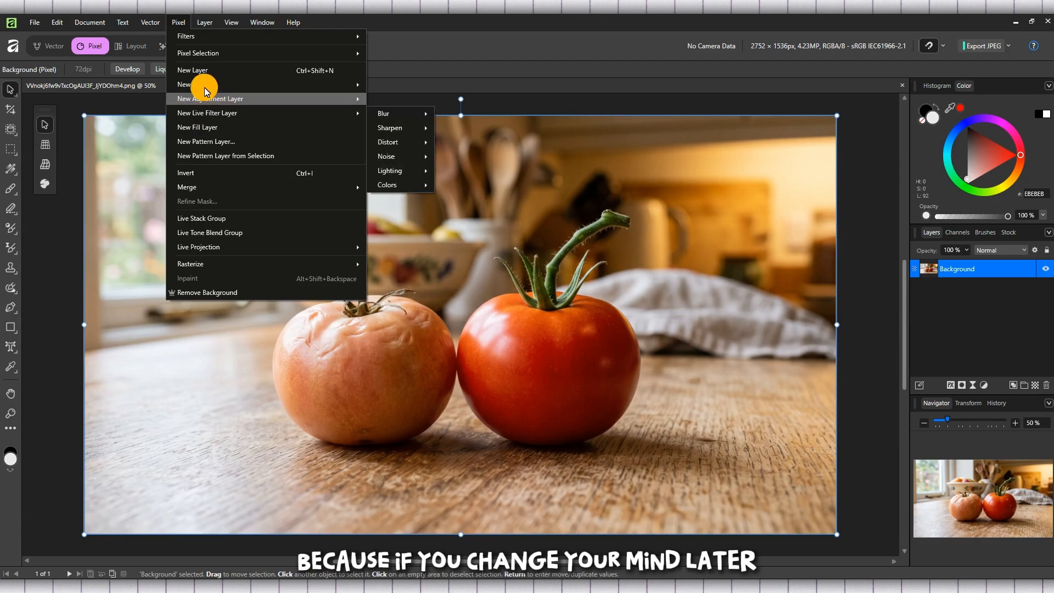
{"action": "left_click", "coordinate": [389, 98]}
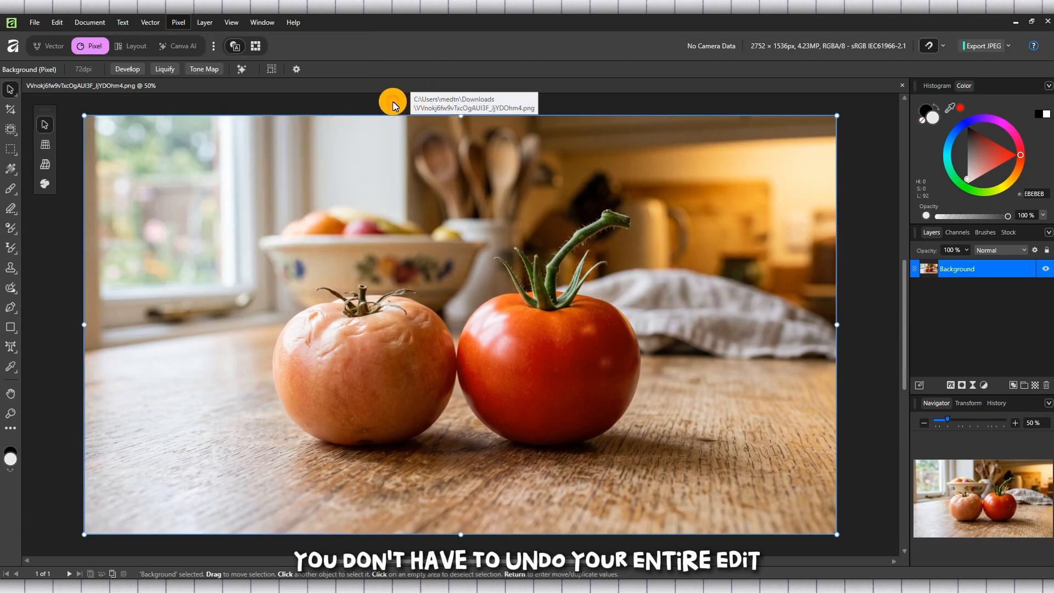
Add a live Shadows / Highlights filter layer and move its settings dialog away from the tomatoes
{"action": "left_click", "coordinate": [185, 22]}
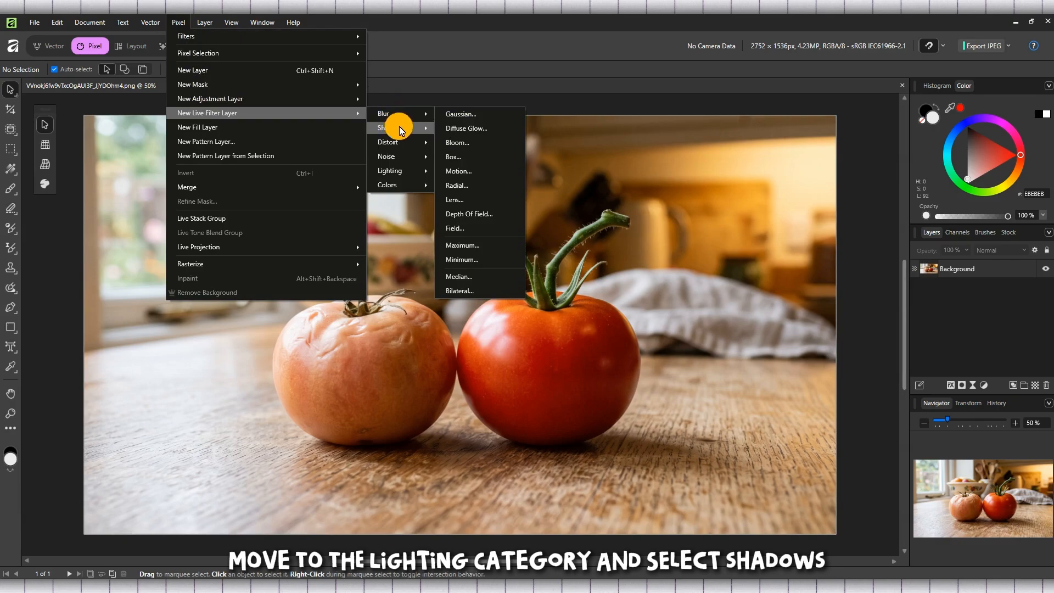
{"action": "mouse_move", "coordinate": [408, 171]}
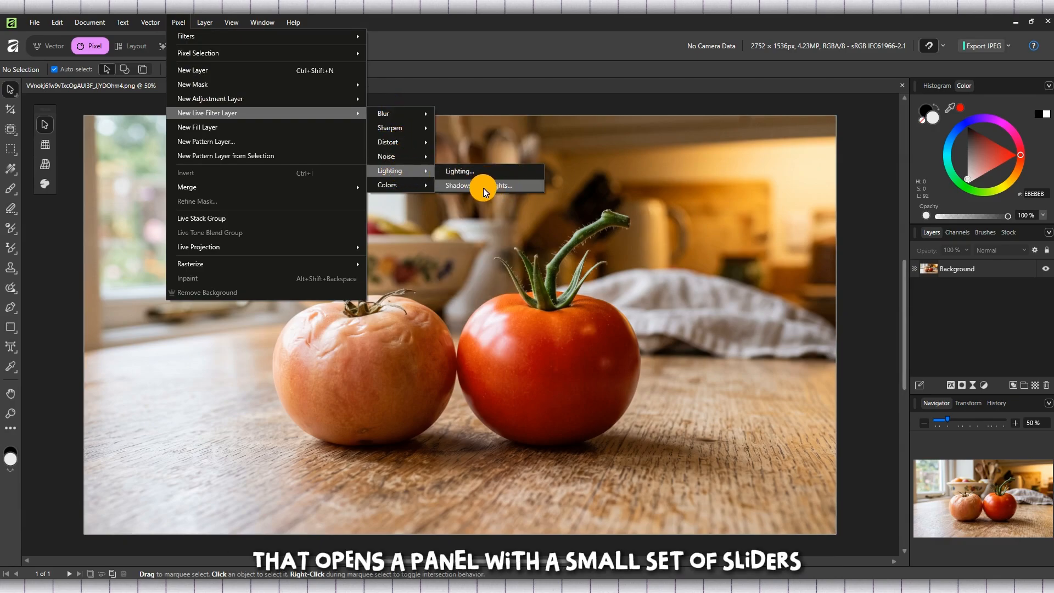
{"action": "left_click", "coordinate": [500, 186]}
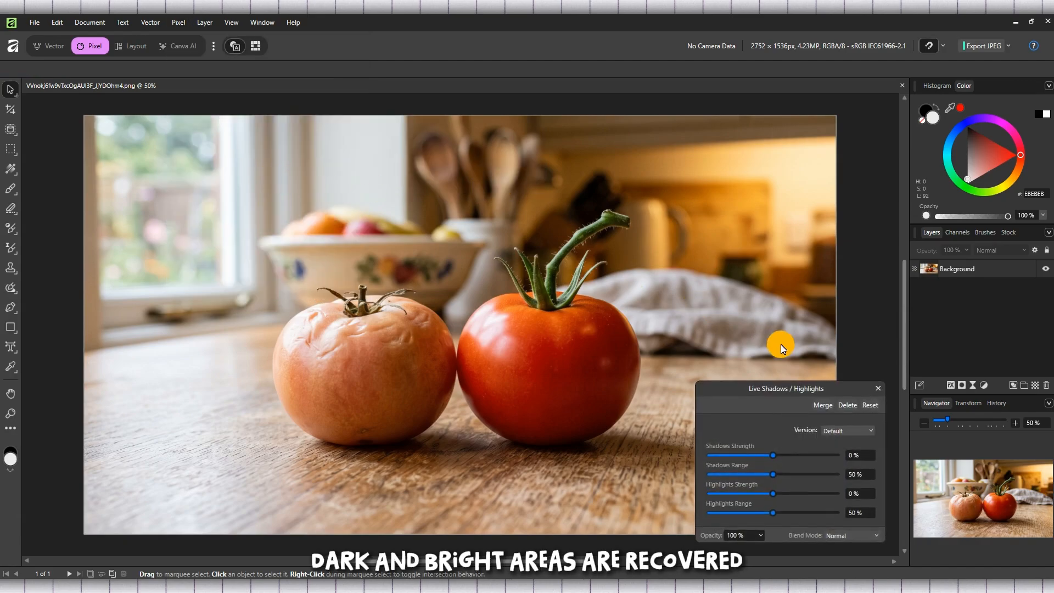
{"action": "left_click_drag", "start_coordinate": [736, 384], "coordinate": [82, 118]}
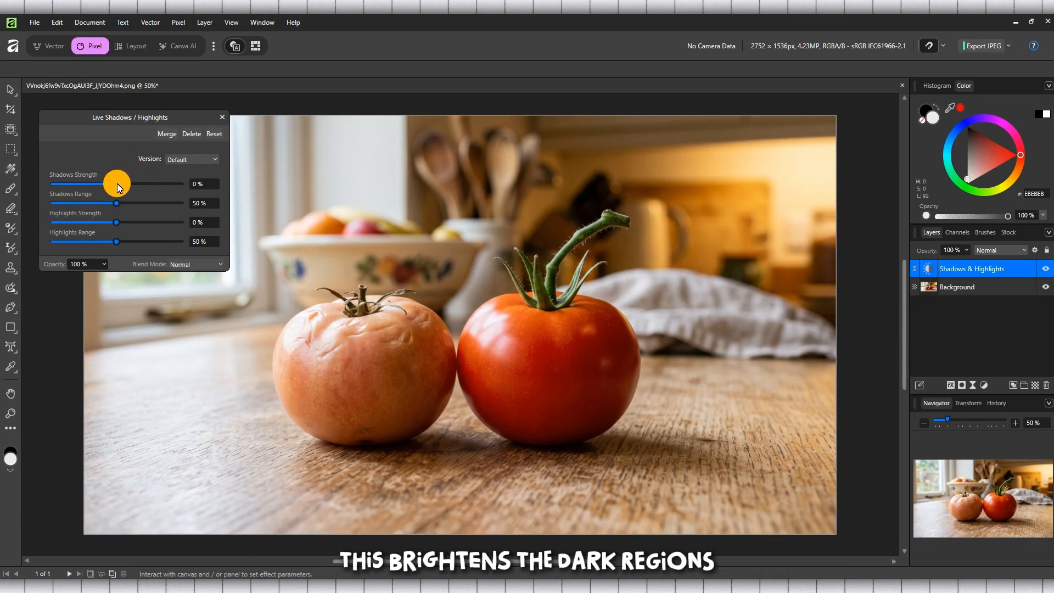
Try out the shadow recovery extremes, then settle on Shadows Strength 90% and Shadows Range 90%
{"action": "left_click_drag", "start_coordinate": [120, 183], "coordinate": [136, 192]}
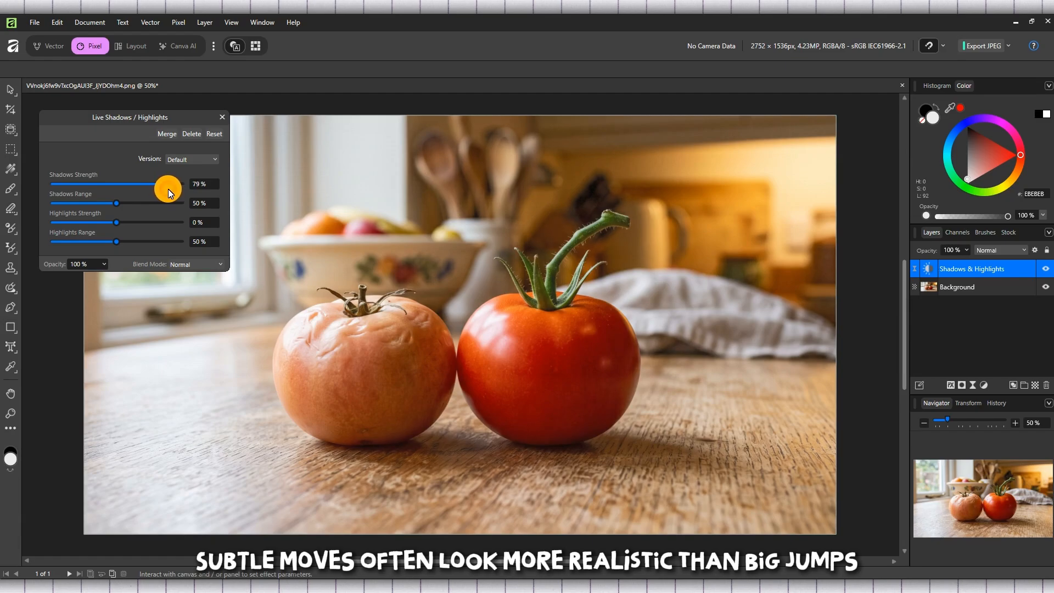
{"action": "left_click_drag", "start_coordinate": [185, 190], "coordinate": [207, 189]}
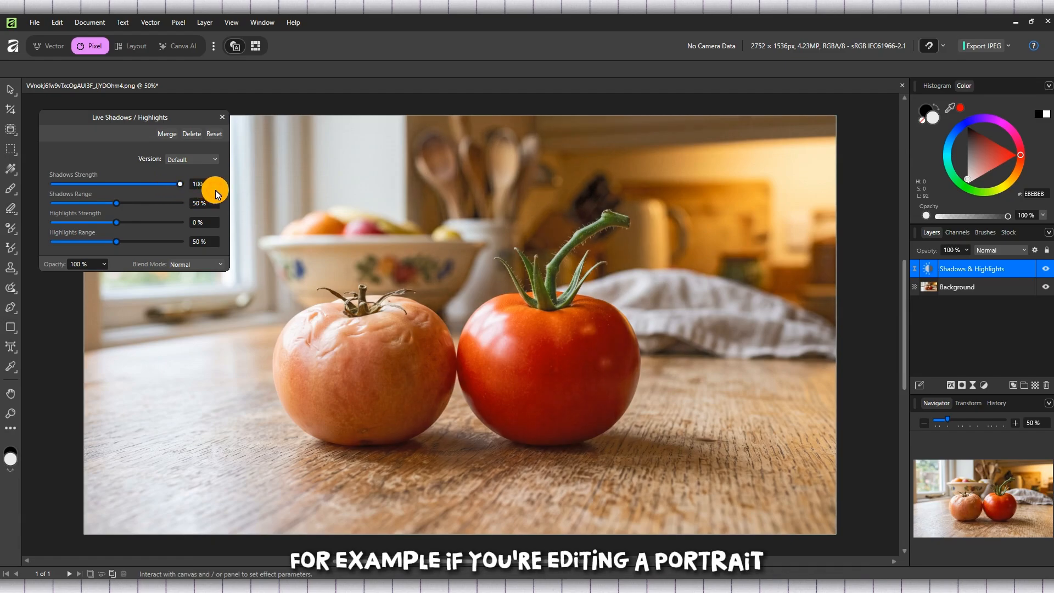
{"action": "left_click_drag", "start_coordinate": [215, 190], "coordinate": [21, 187]}
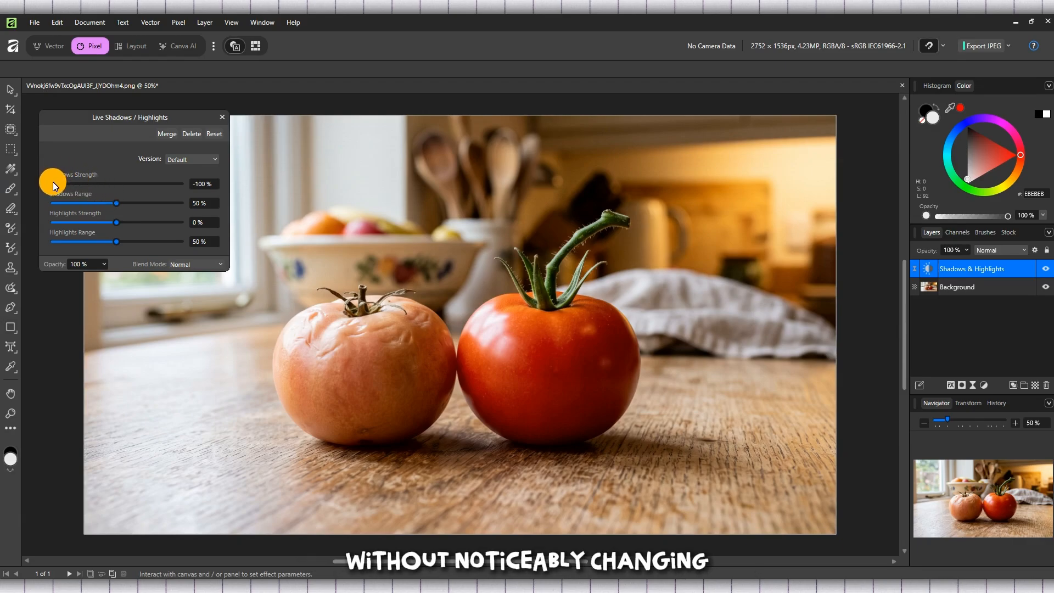
{"action": "left_click_drag", "start_coordinate": [52, 183], "coordinate": [157, 186]}
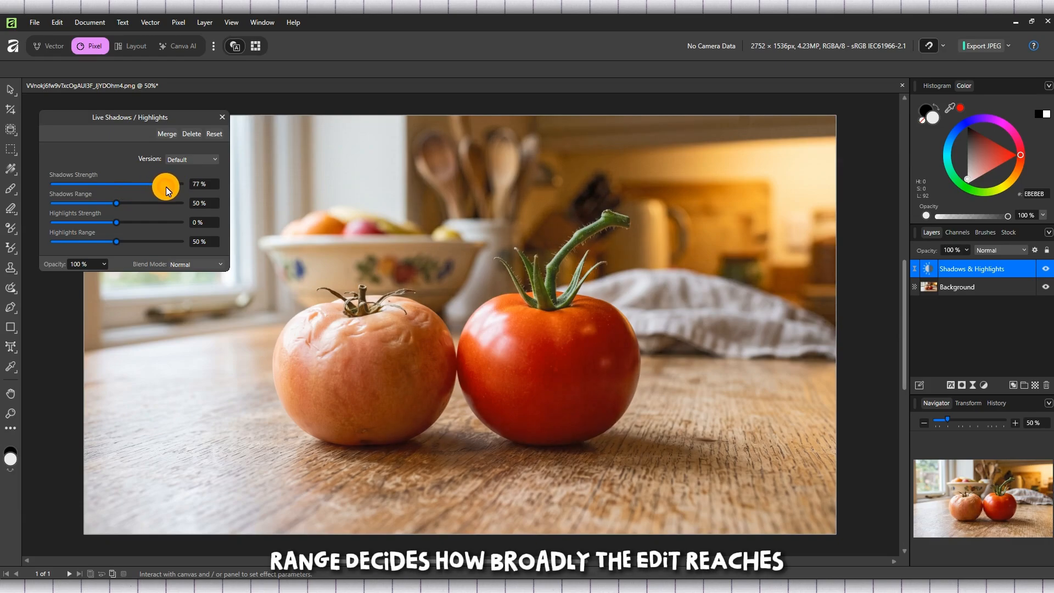
{"action": "left_click_drag", "start_coordinate": [169, 188], "coordinate": [196, 203]}
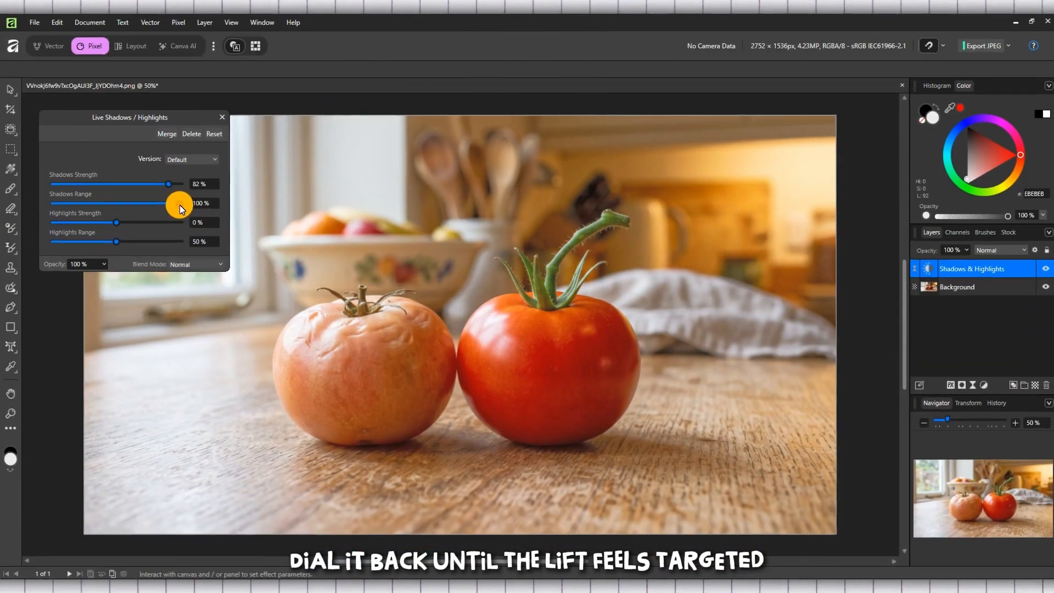
{"action": "left_click_drag", "start_coordinate": [180, 204], "coordinate": [149, 202]}
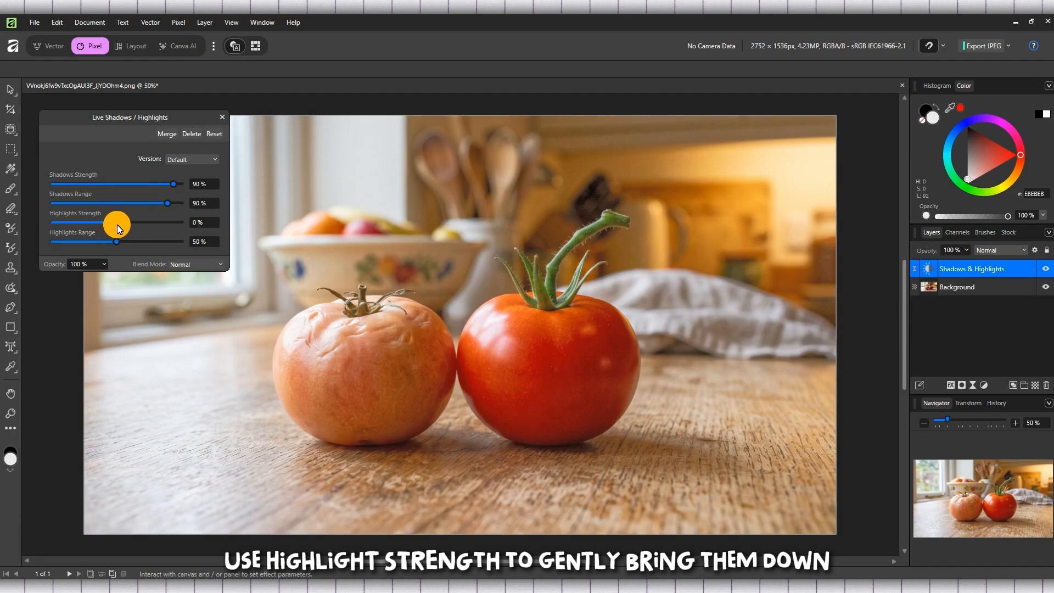
Test the highlight recovery in both directions and settle on Highlights Strength 80% and Highlights Range 75%
{"action": "left_click_drag", "start_coordinate": [119, 225], "coordinate": [24, 224]}
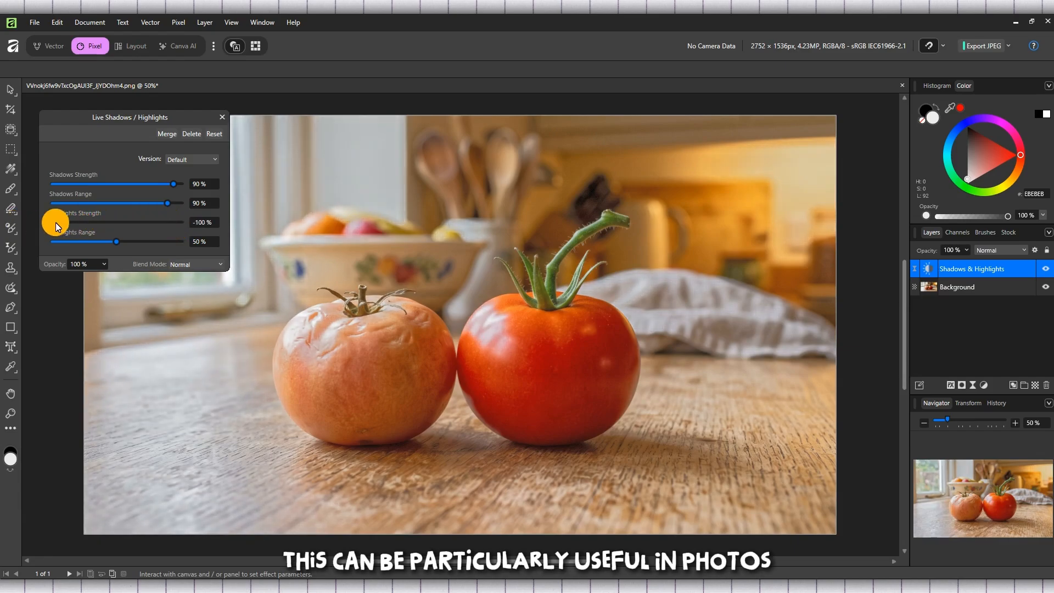
{"action": "left_click", "coordinate": [157, 222]}
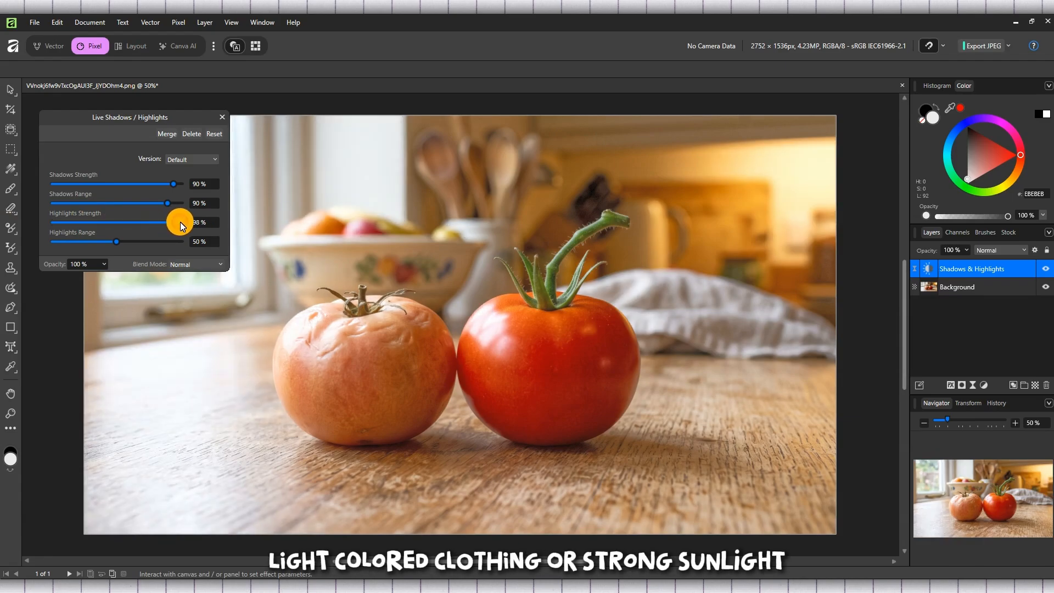
{"action": "left_click_drag", "start_coordinate": [198, 225], "coordinate": [167, 223]}
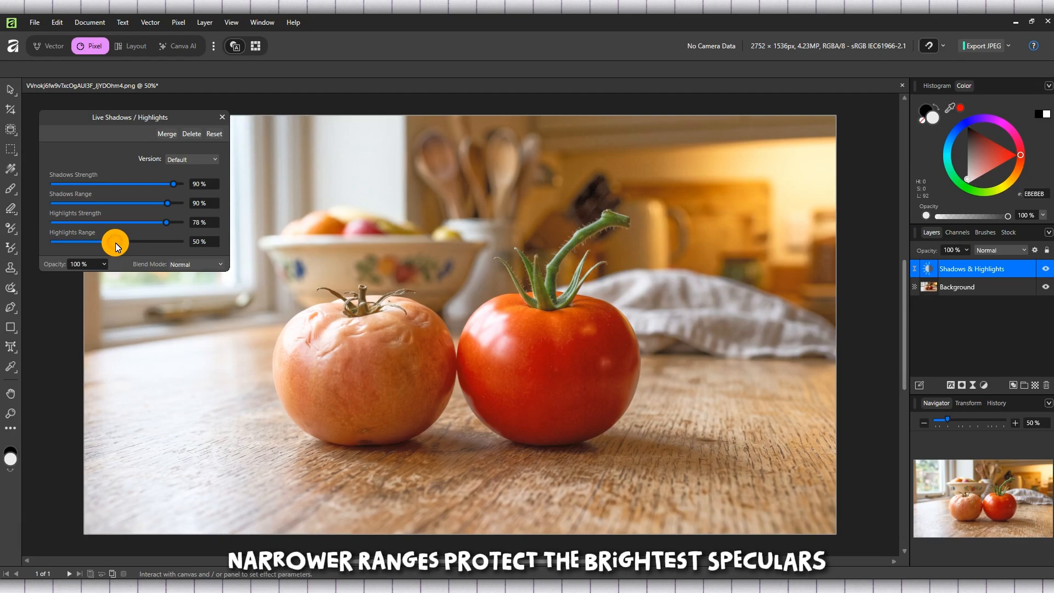
{"action": "left_click_drag", "start_coordinate": [172, 245], "coordinate": [200, 246]}
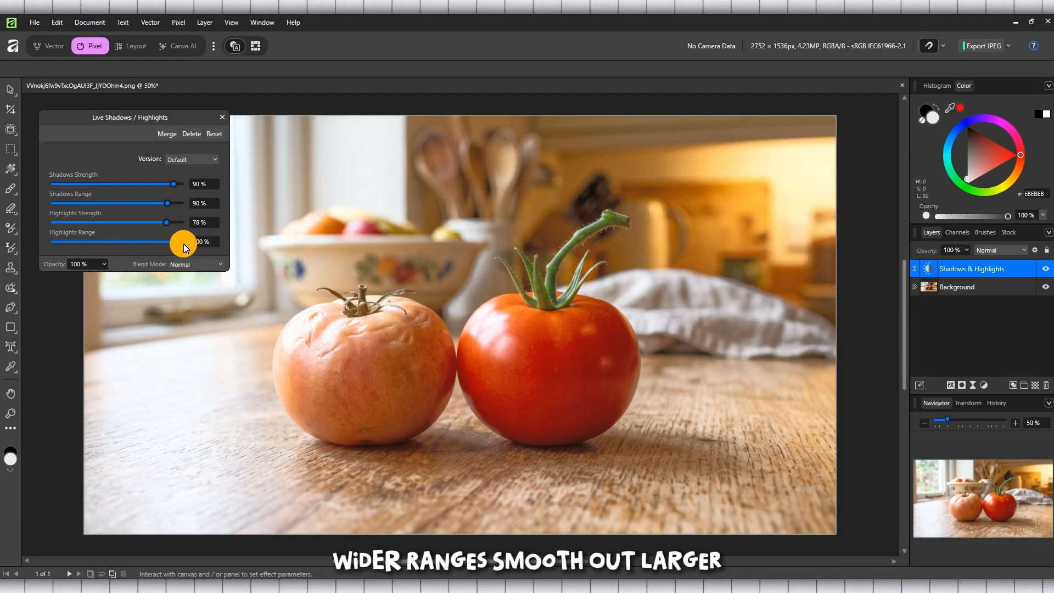
{"action": "left_click_drag", "start_coordinate": [181, 243], "coordinate": [38, 246]}
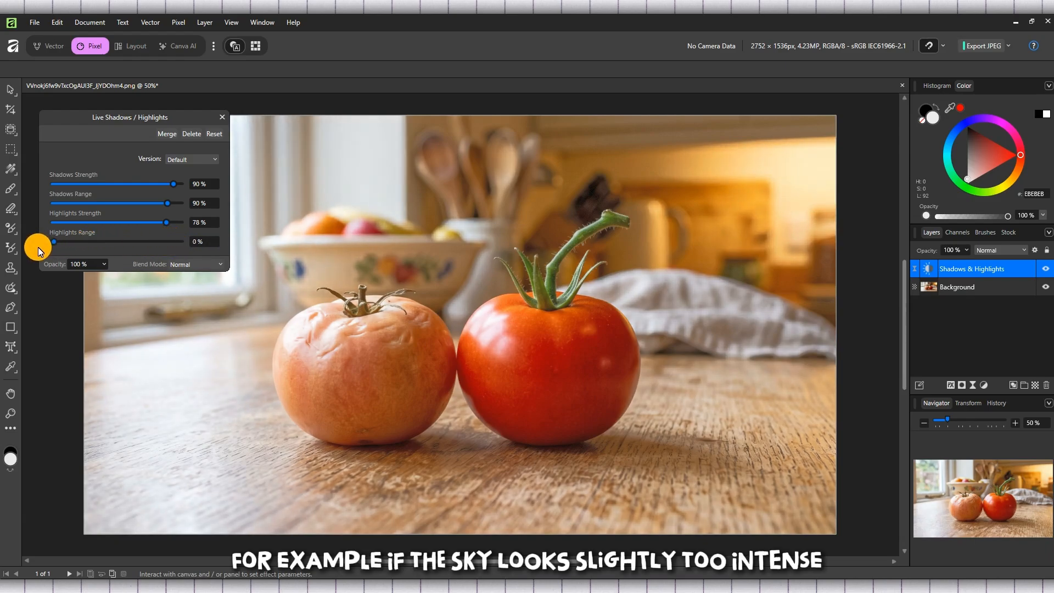
{"action": "left_click", "coordinate": [120, 240]}
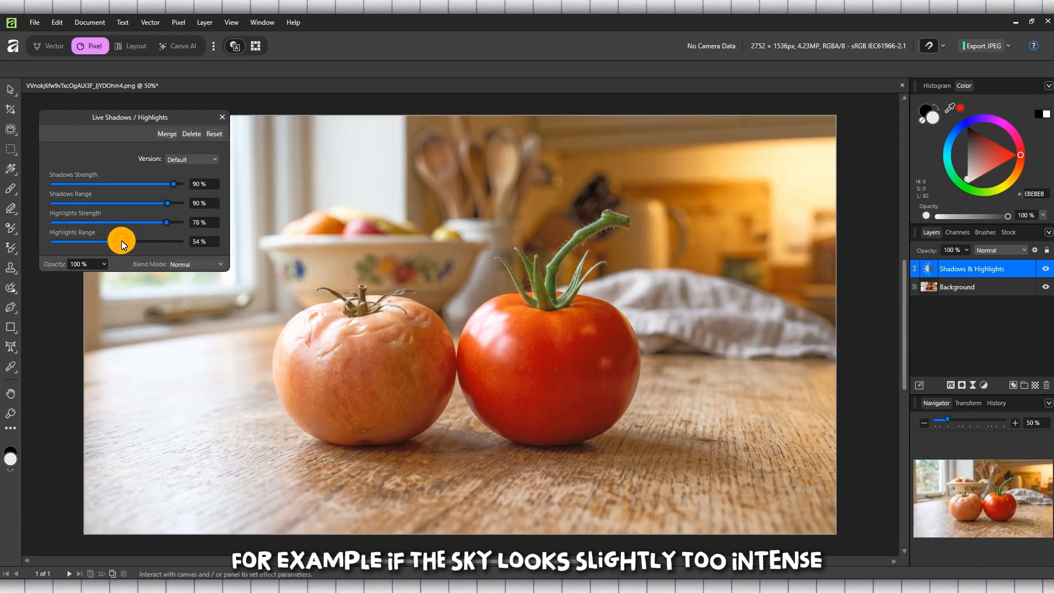
{"action": "left_click_drag", "start_coordinate": [121, 241], "coordinate": [151, 240]}
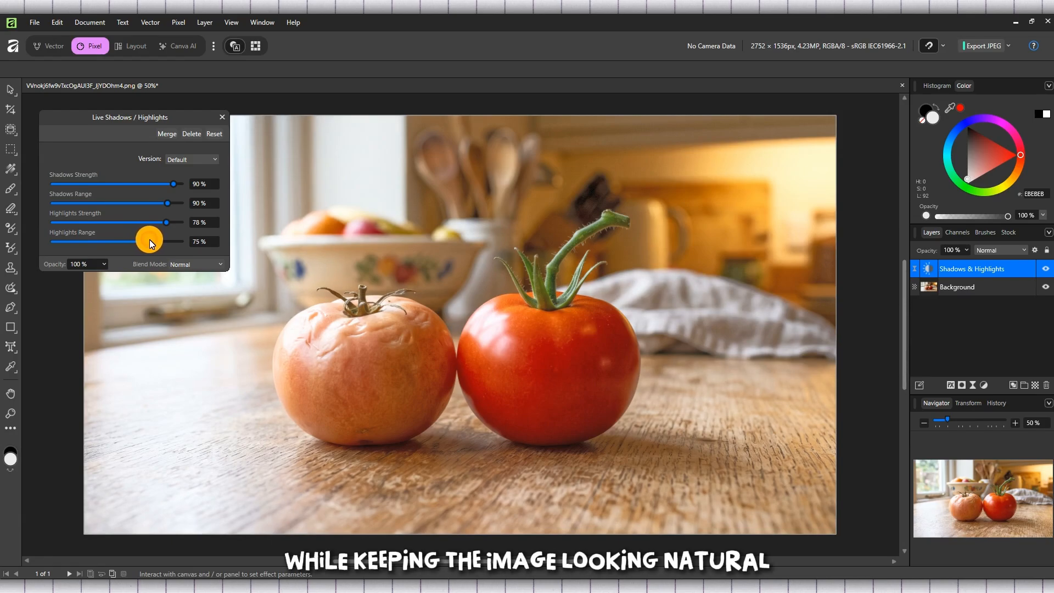
{"action": "left_click", "coordinate": [199, 223]}
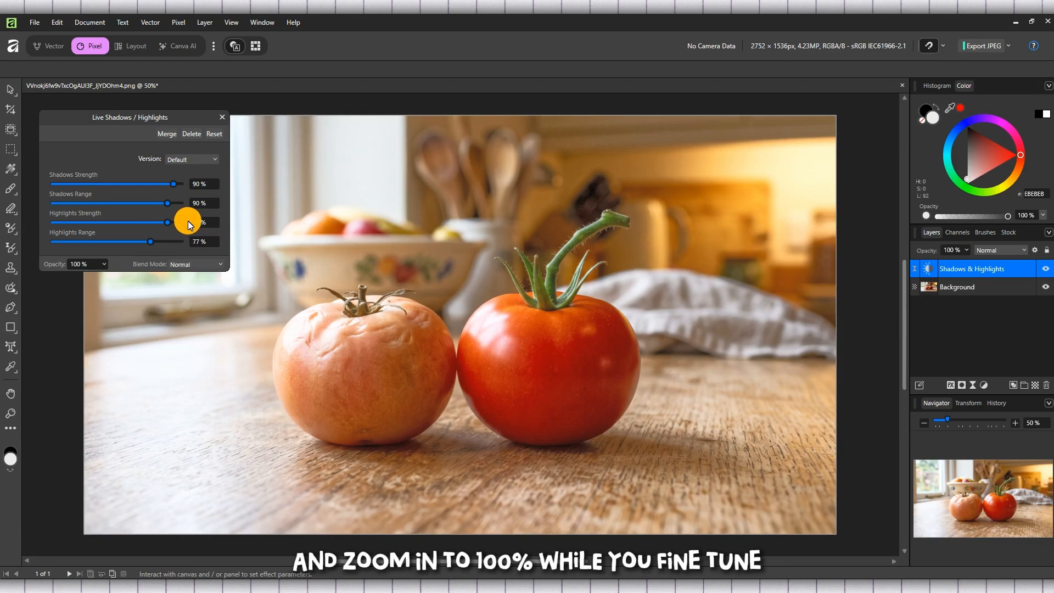
{"action": "left_click", "coordinate": [198, 243]}
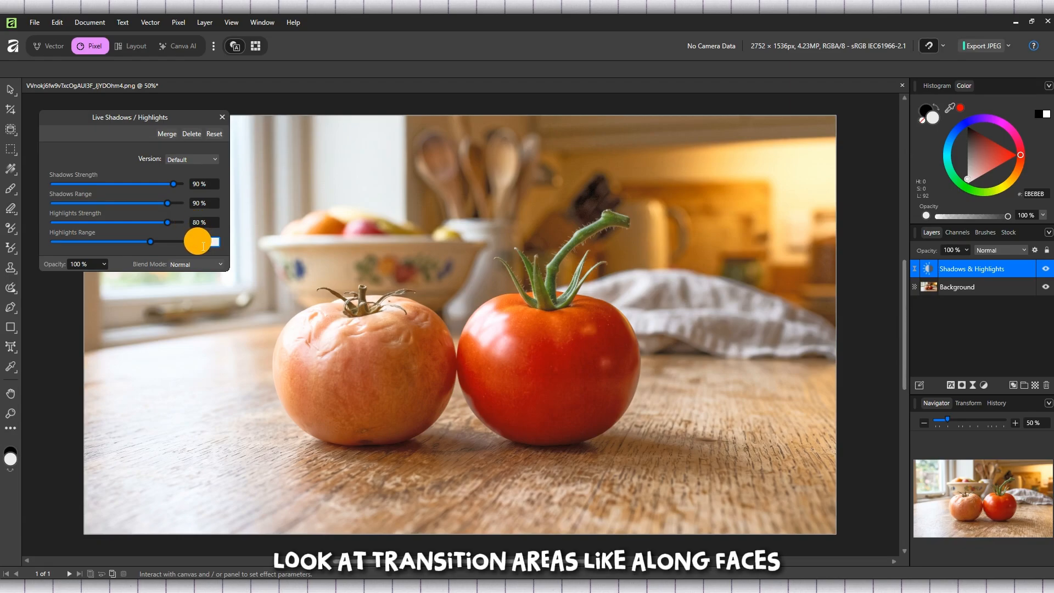
{"action": "type", "text": "75"}
{"action": "key", "text": "Return"}
Try the filter's opacity, leave it at 100%, and close the Live Shadows / Highlights settings
{"action": "left_click_drag", "start_coordinate": [81, 124], "coordinate": [107, 118]}
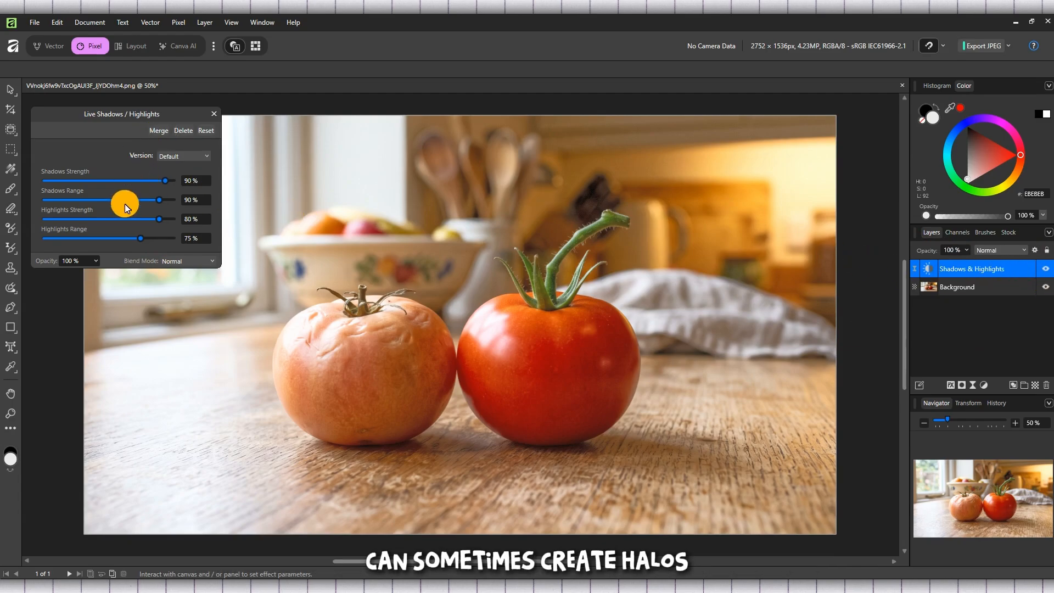
{"action": "left_click", "coordinate": [94, 260]}
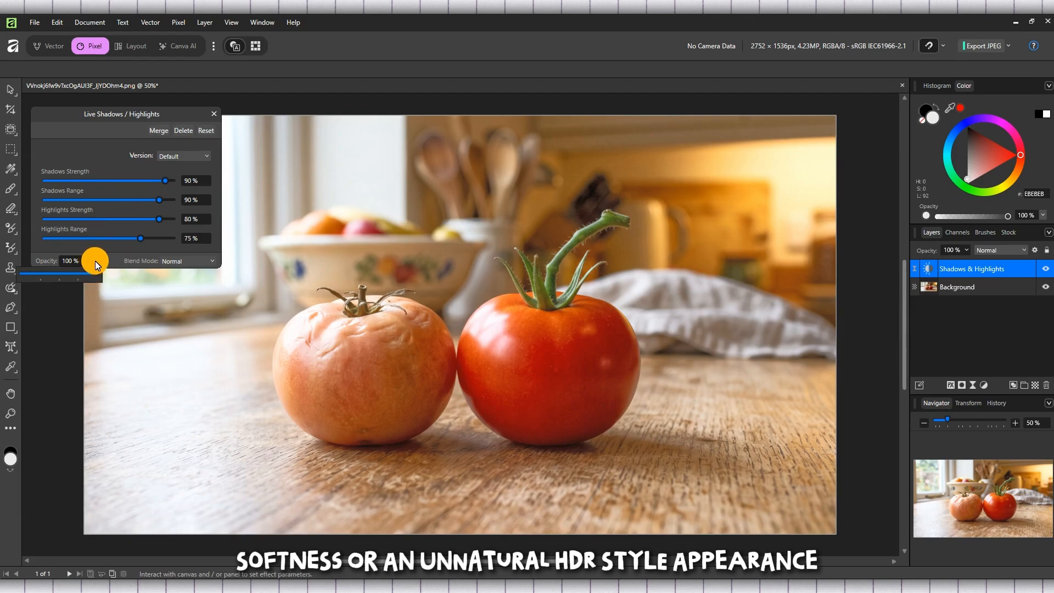
{"action": "left_click_drag", "start_coordinate": [93, 273], "coordinate": [240, 272]}
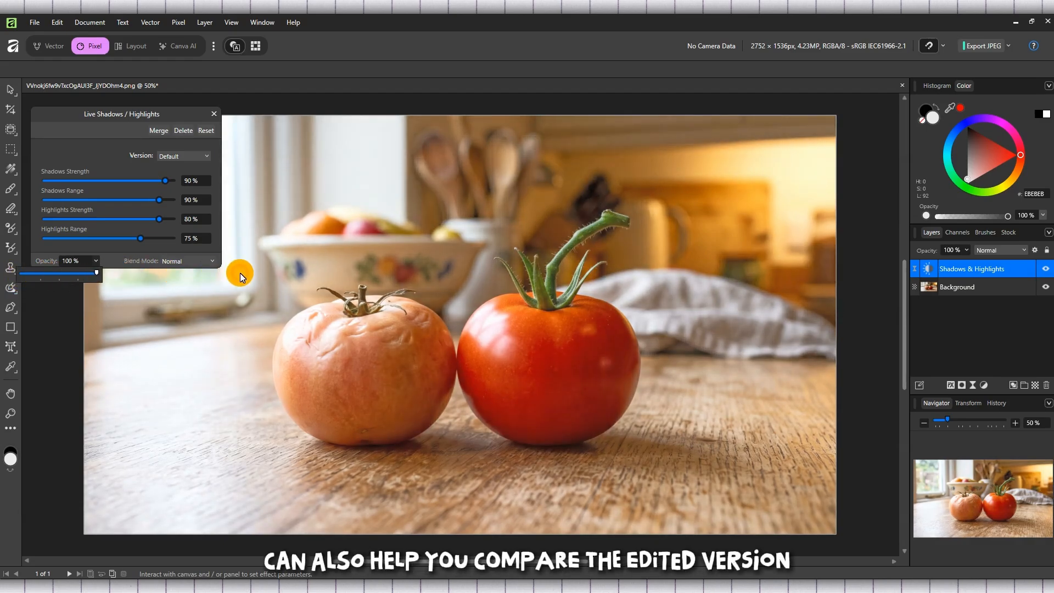
{"action": "left_click", "coordinate": [214, 114]}
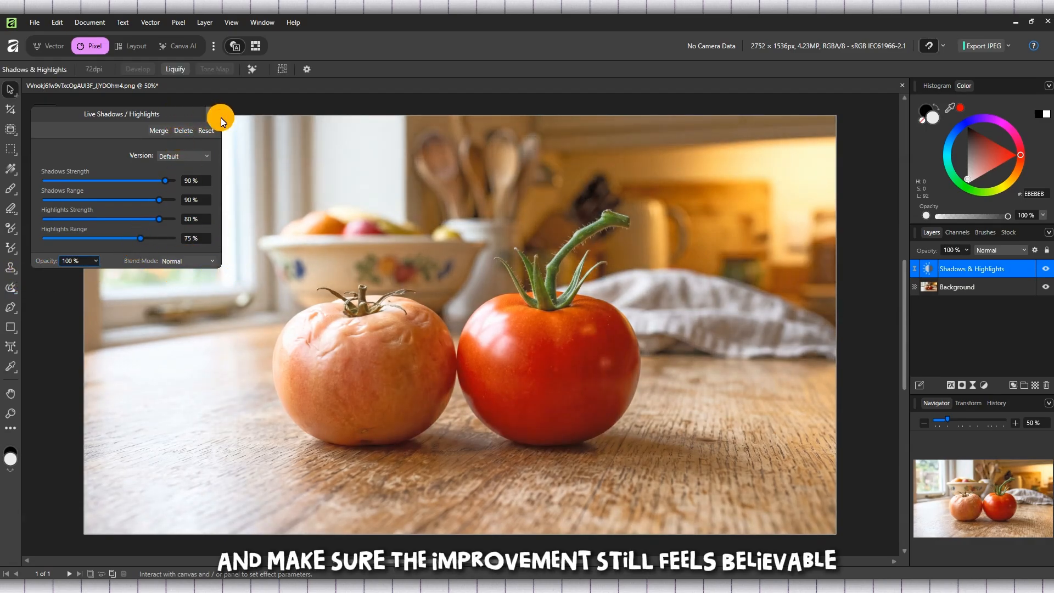
Hide and show the Shadows & Highlights layer twice to compare the photo before and after the edit
{"action": "left_click", "coordinate": [1046, 268]}
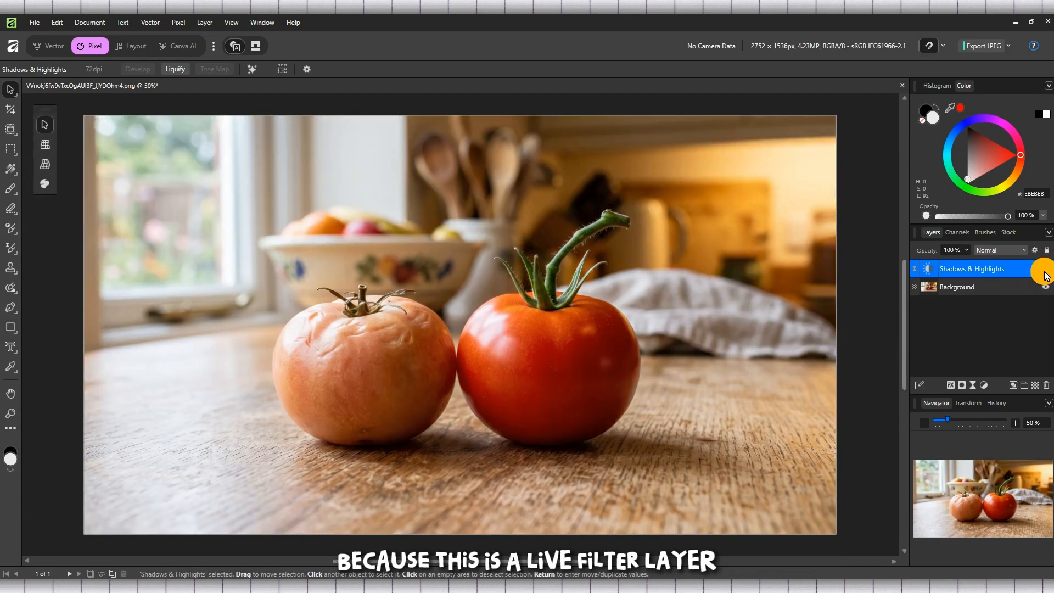
{"action": "left_click", "coordinate": [1046, 272]}
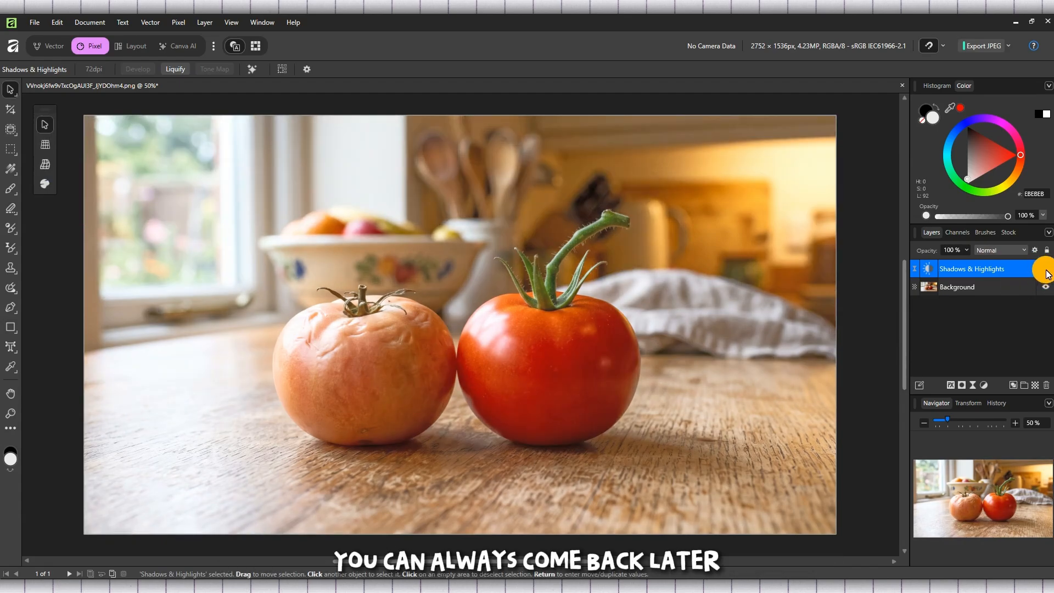
{"action": "left_click", "coordinate": [1047, 272]}
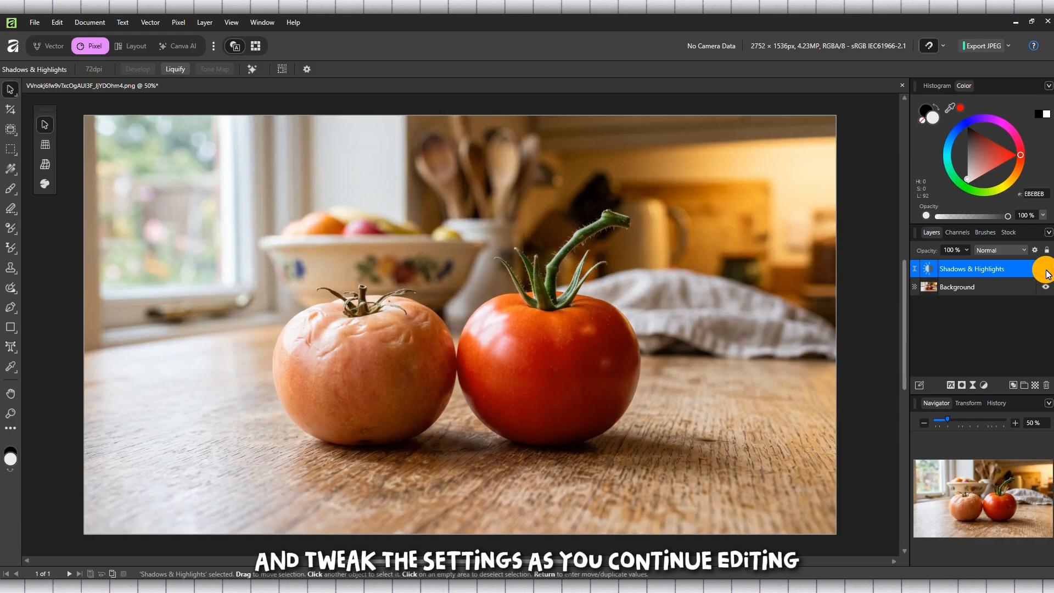
{"action": "left_click", "coordinate": [1046, 271]}
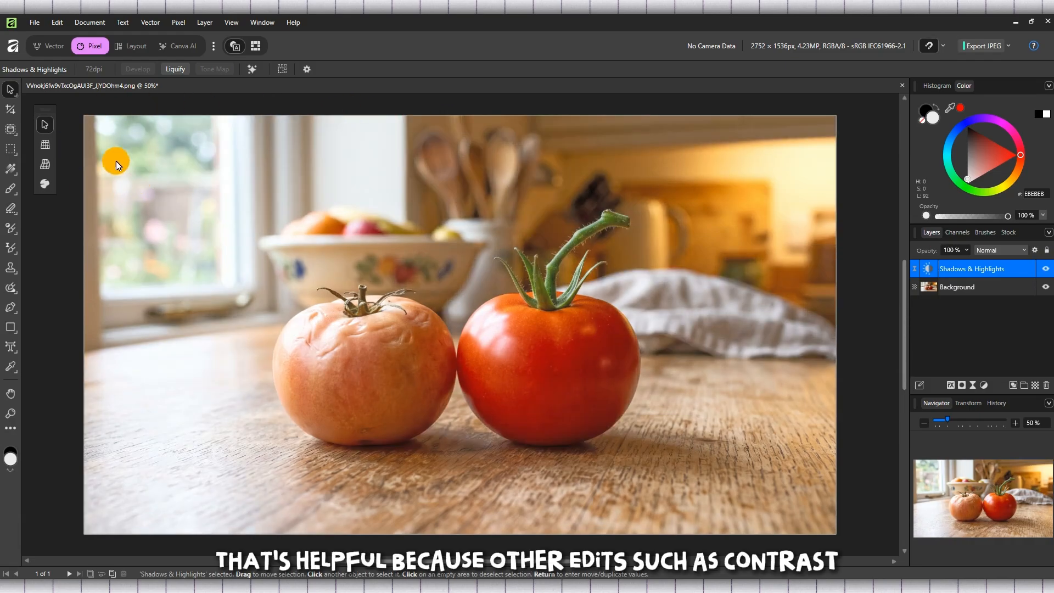
Open the portrait photo "Untitled design (35).png" as a second document
{"action": "left_click", "coordinate": [39, 25]}
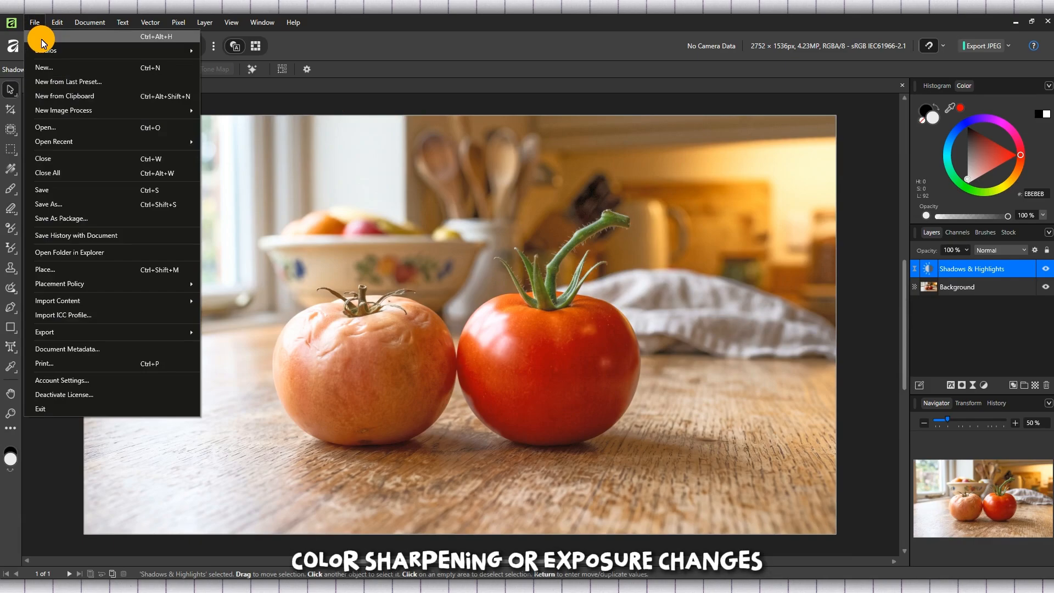
{"action": "left_click", "coordinate": [41, 38]}
{"action": "left_click", "coordinate": [820, 132]}
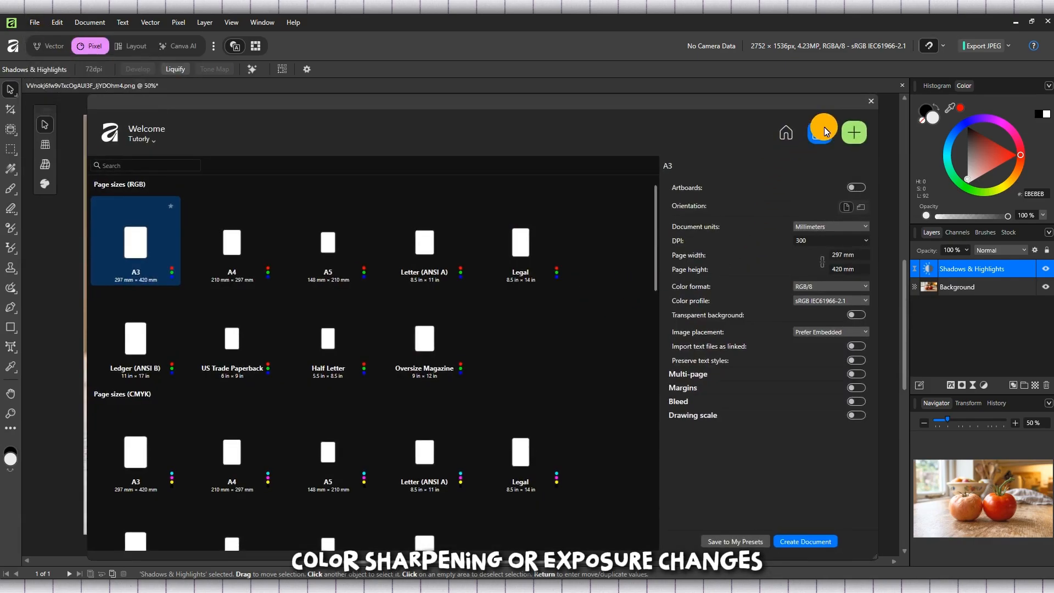
{"action": "double_click", "coordinate": [479, 318]}
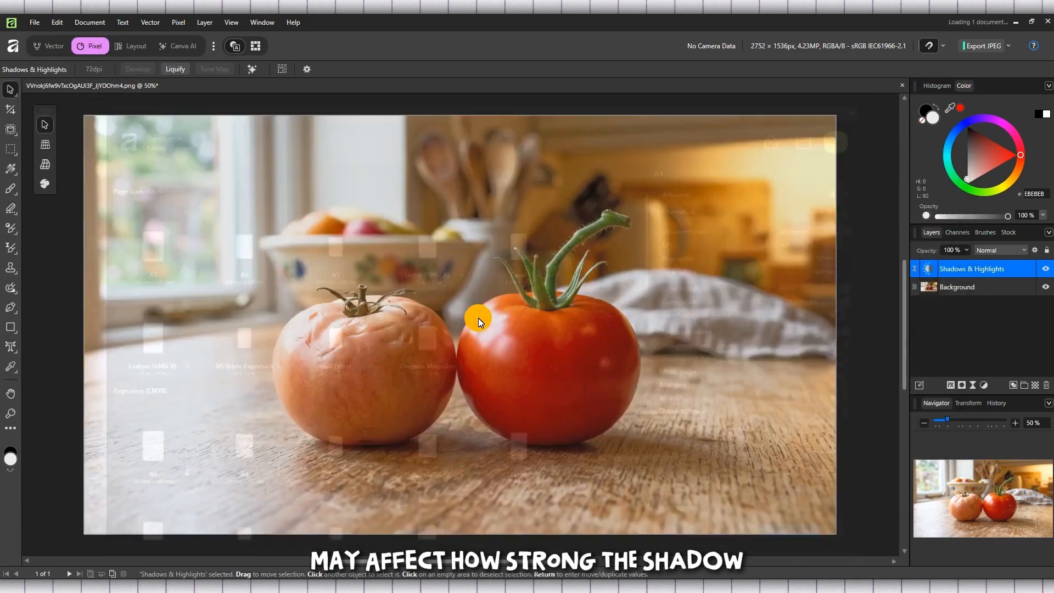
Add a live Shadows / Highlights filter layer to the portrait's Background layer
{"action": "left_click", "coordinate": [179, 23]}
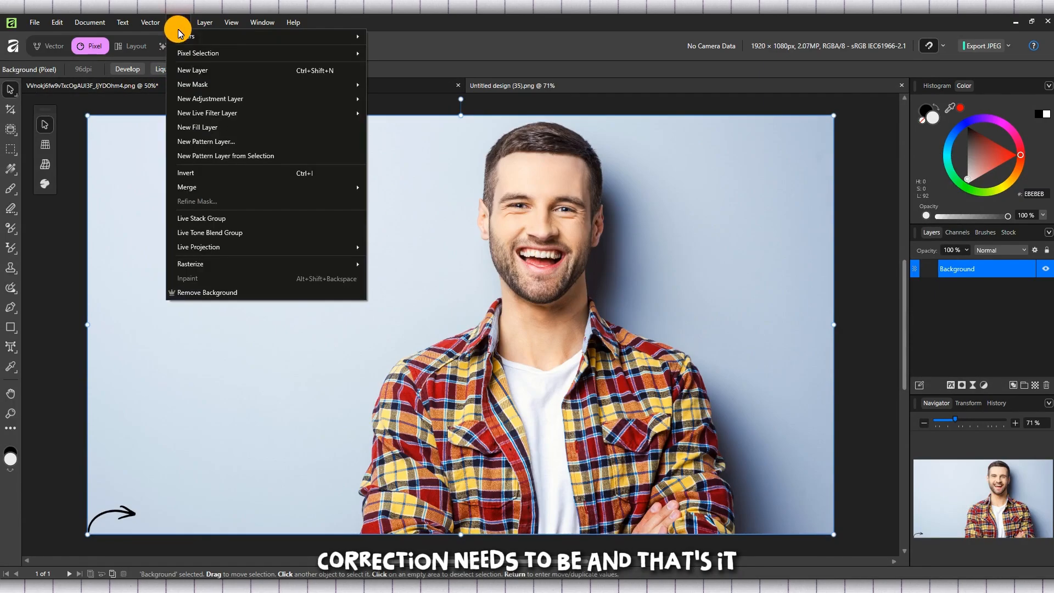
{"action": "mouse_move", "coordinate": [209, 116]}
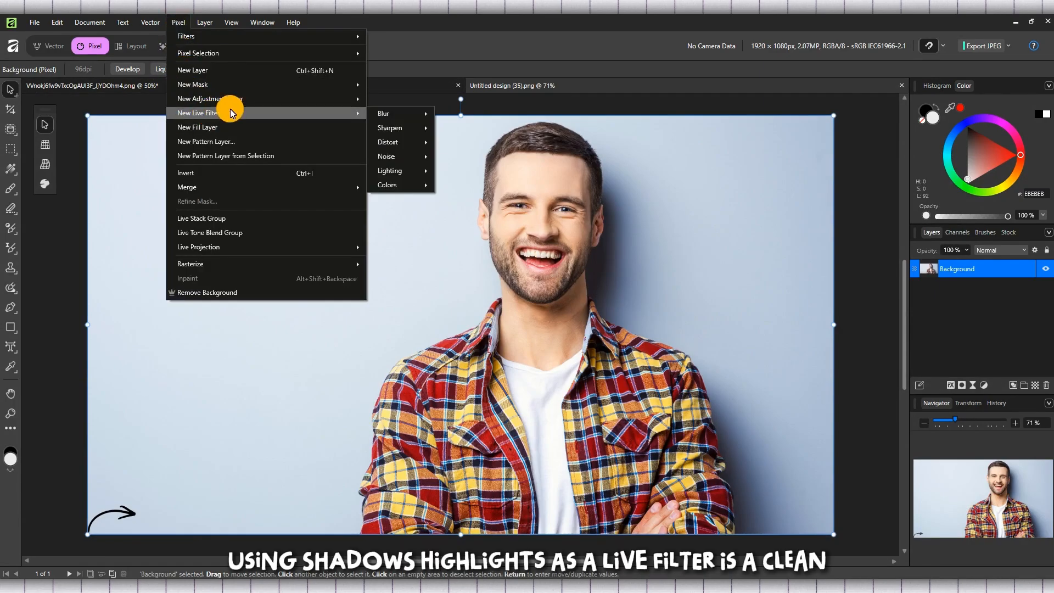
{"action": "mouse_move", "coordinate": [422, 169]}
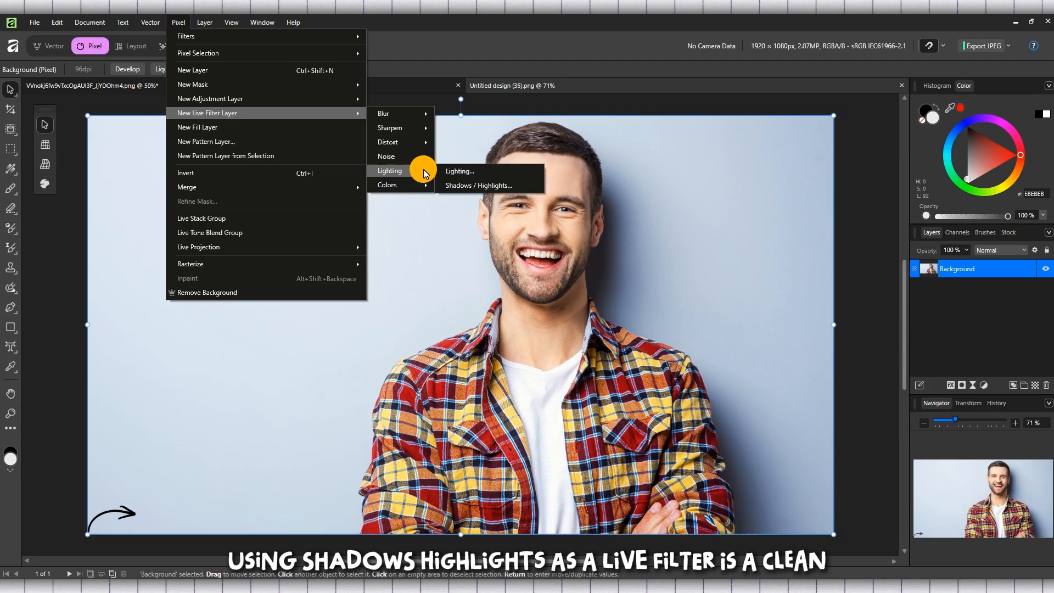
{"action": "left_click", "coordinate": [482, 185]}
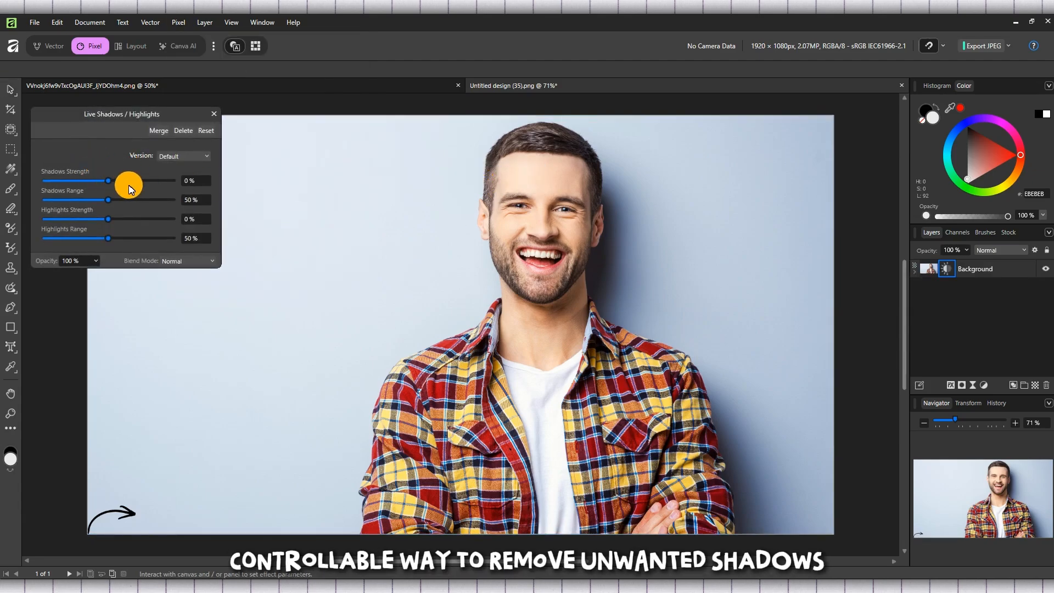
Set Shadows Strength and Shadows Range to 100%, Highlights Strength to 53% and Highlights Range to 76% for the portrait
{"action": "left_click", "coordinate": [149, 180]}
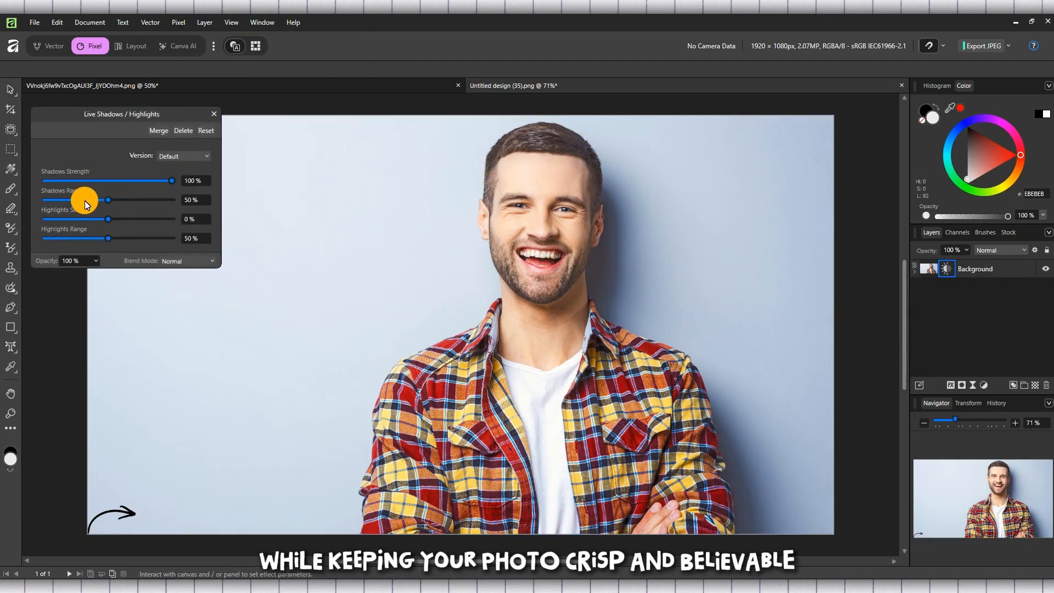
{"action": "left_click_drag", "start_coordinate": [108, 199], "coordinate": [214, 200]}
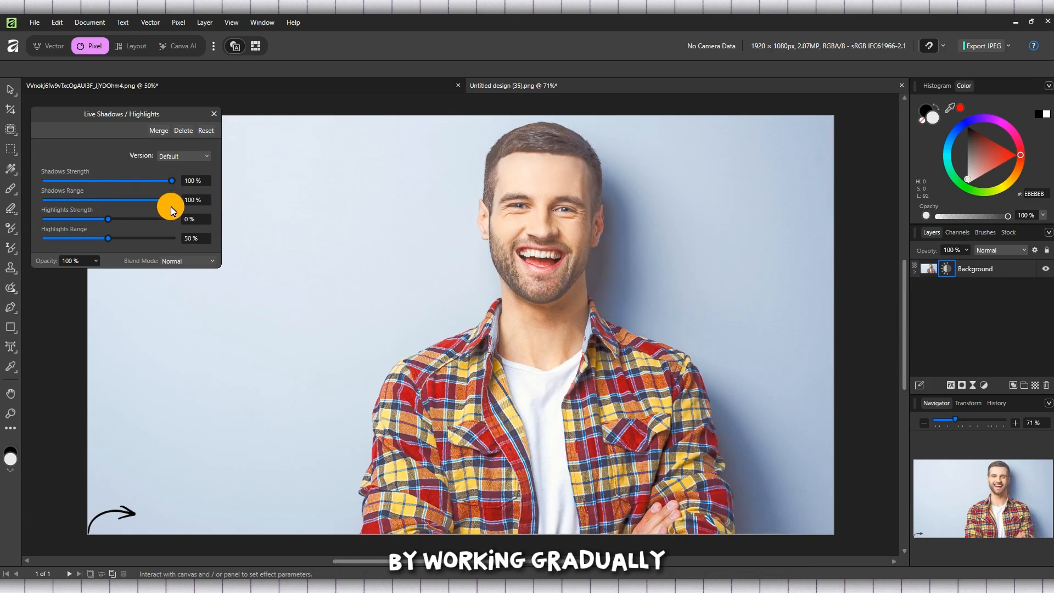
{"action": "left_click_drag", "start_coordinate": [110, 220], "coordinate": [141, 237]}
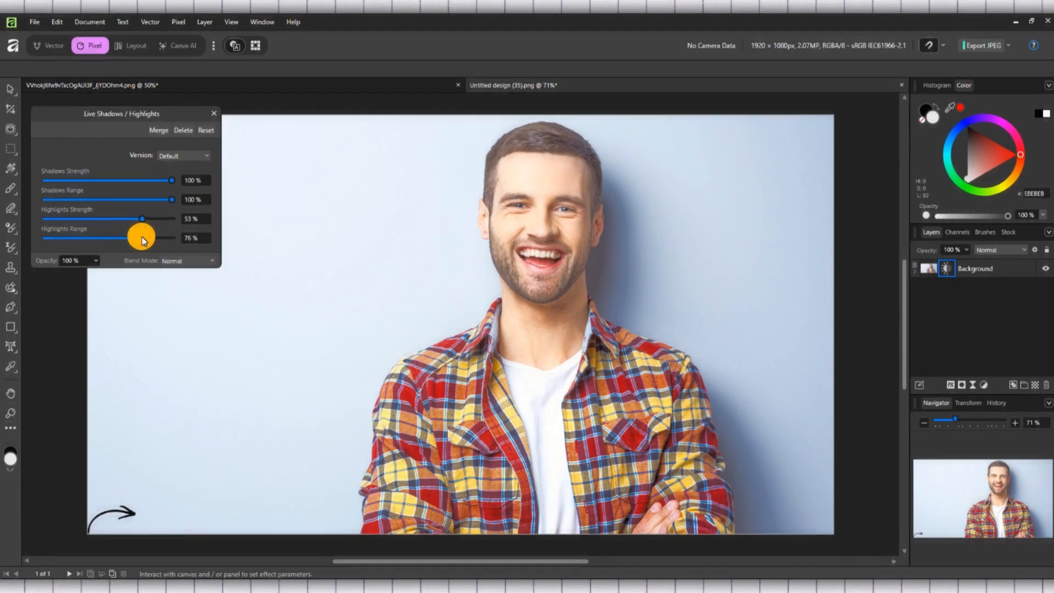